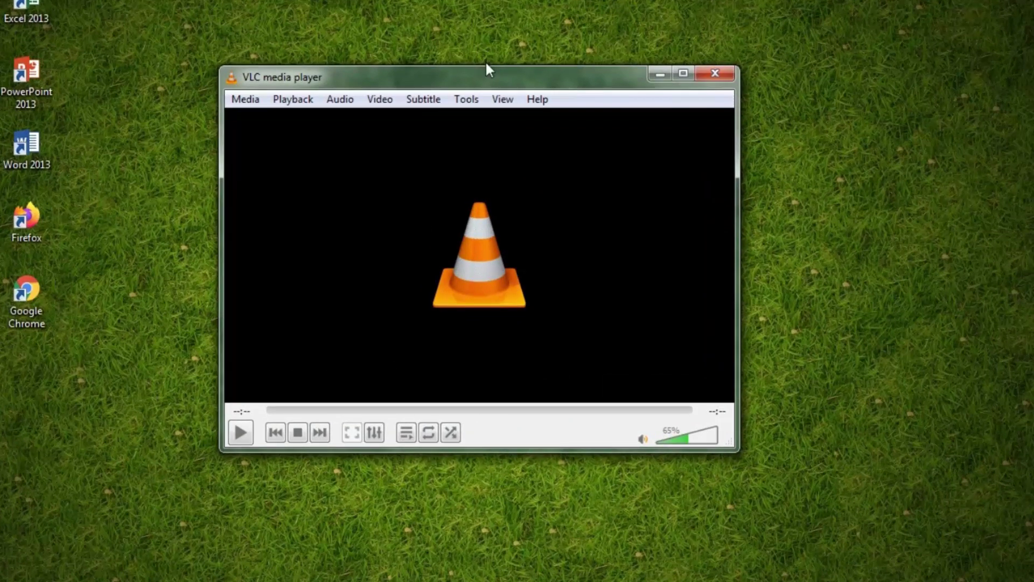
Open a capture device source in Desktop capture mode with the desired frame rate set to 25 f/s
left_click(239, 100)
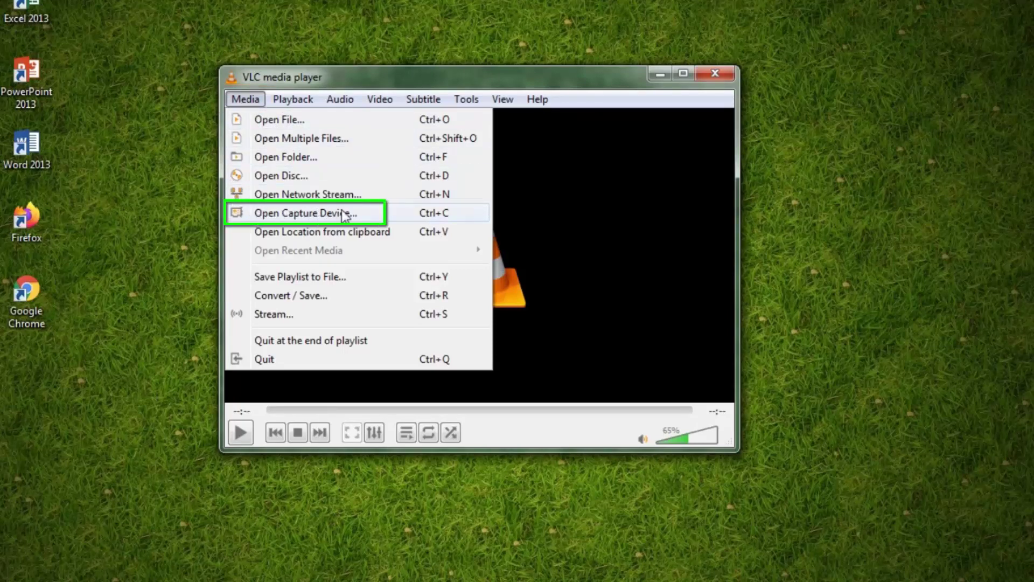
left_click(266, 212)
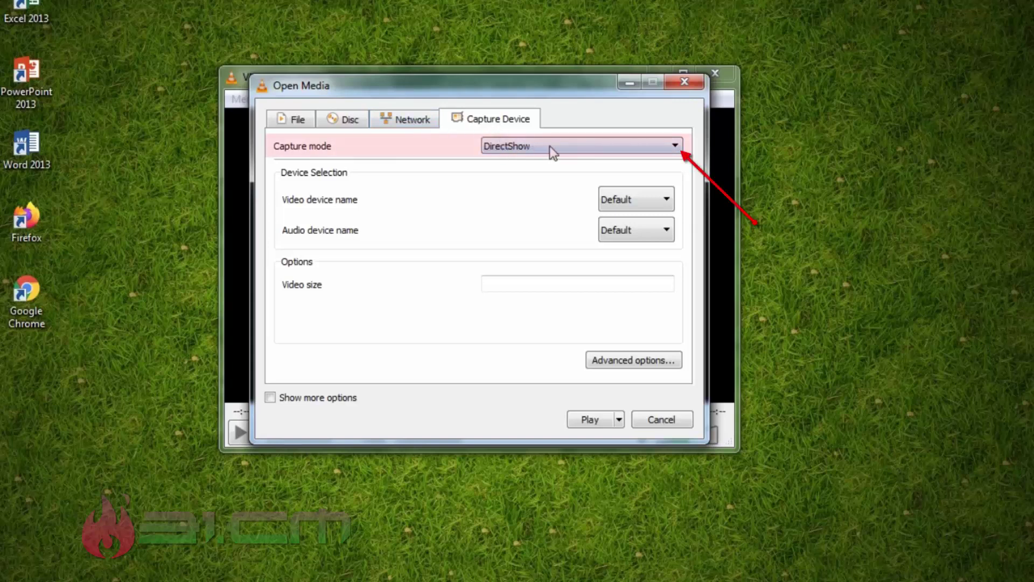
left_click(676, 146)
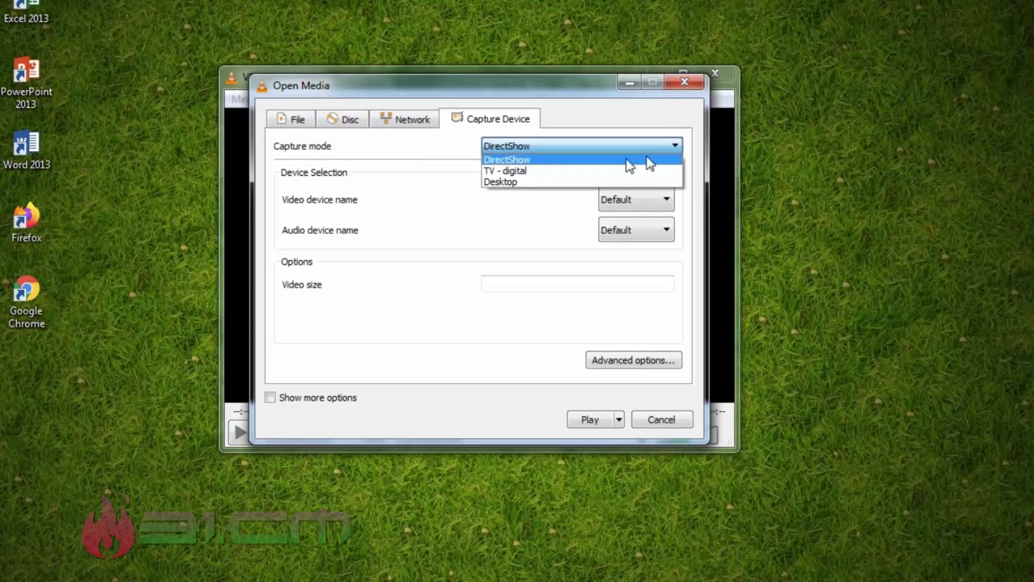
left_click(510, 182)
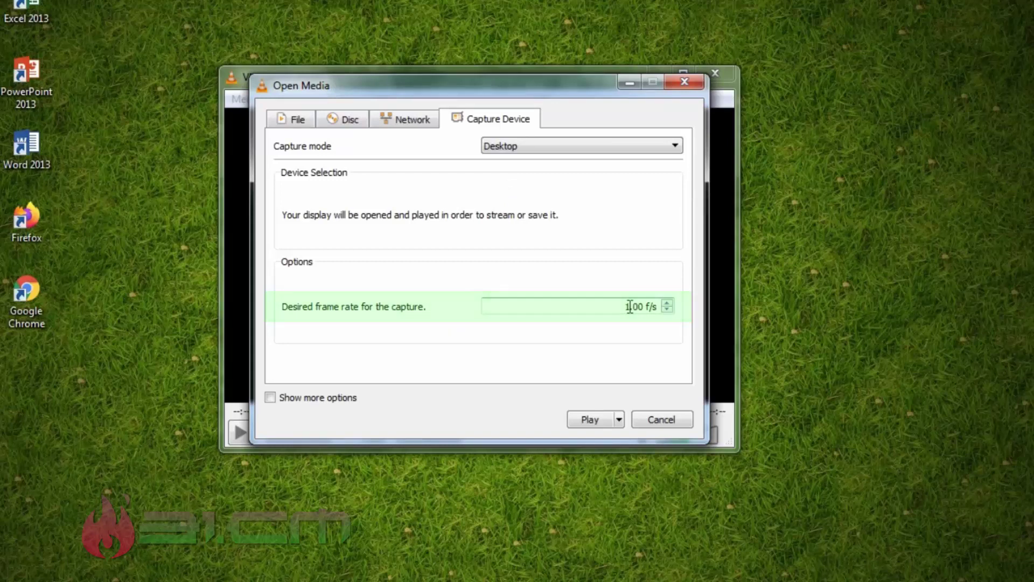
left_click_drag(630, 307, 623, 305)
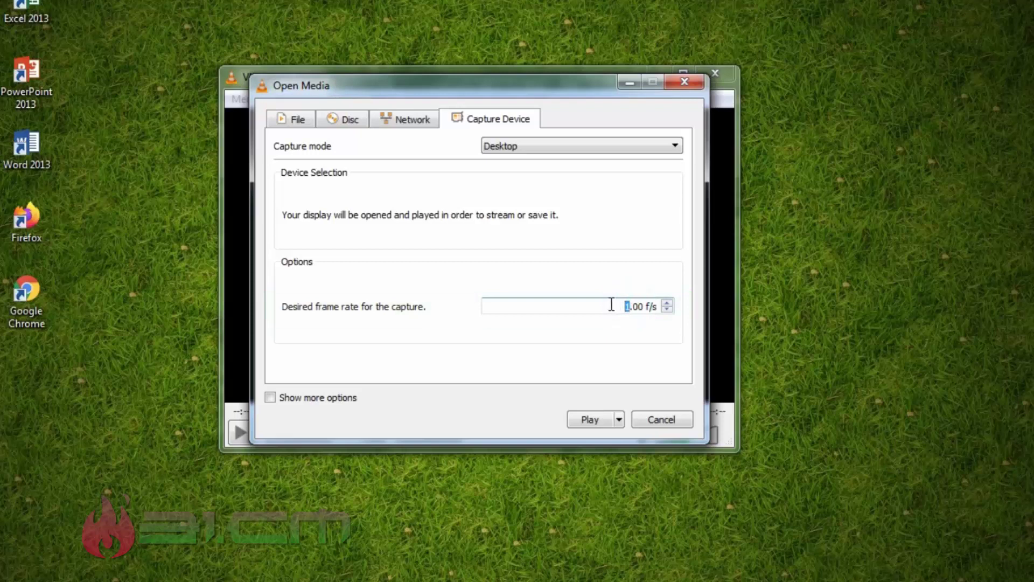
type("25")
Choose to convert the desktop capture and select the Video - H.264 + MP3 (MP4) profile
left_click(620, 419)
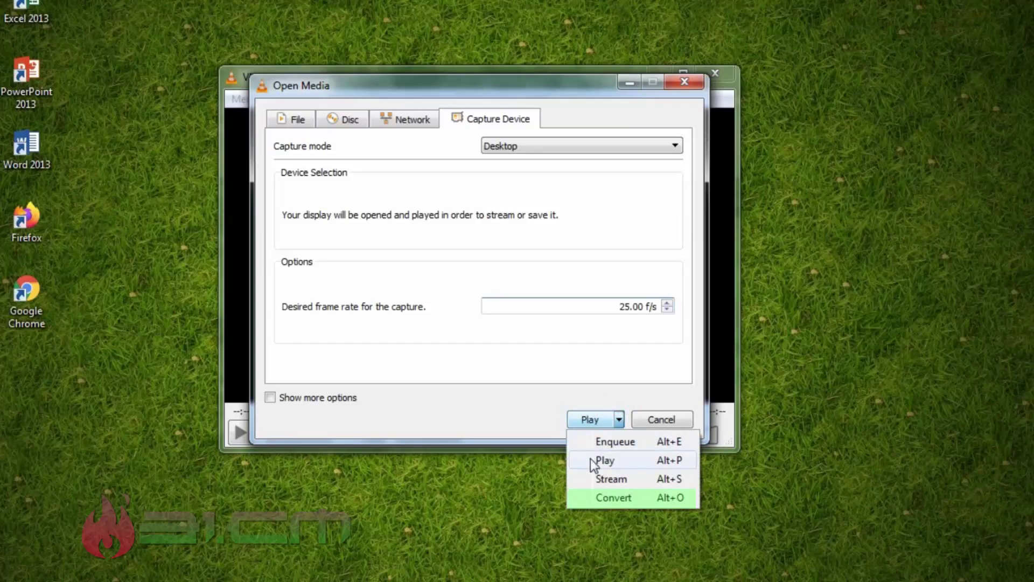
left_click(658, 497)
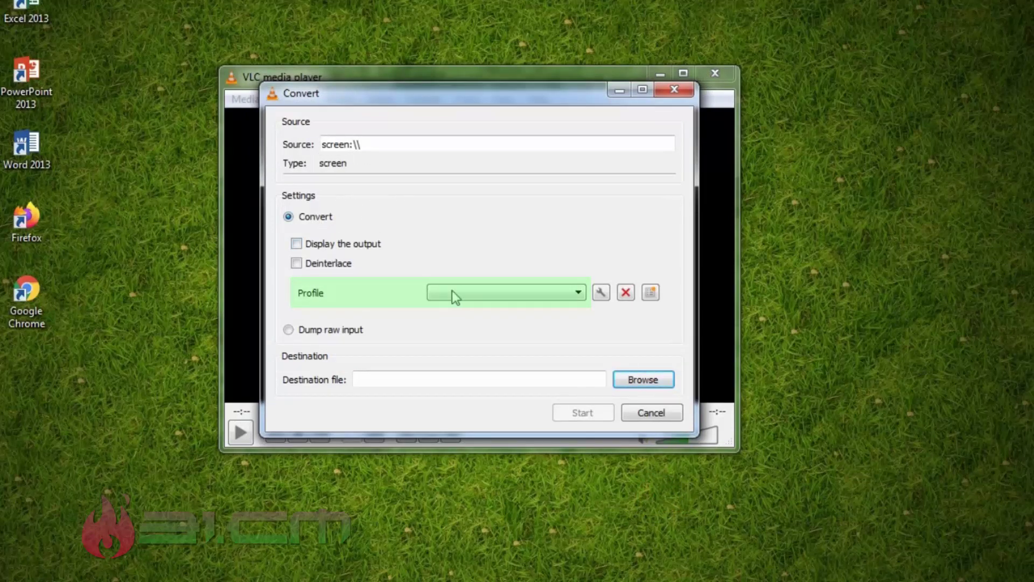
left_click(579, 293)
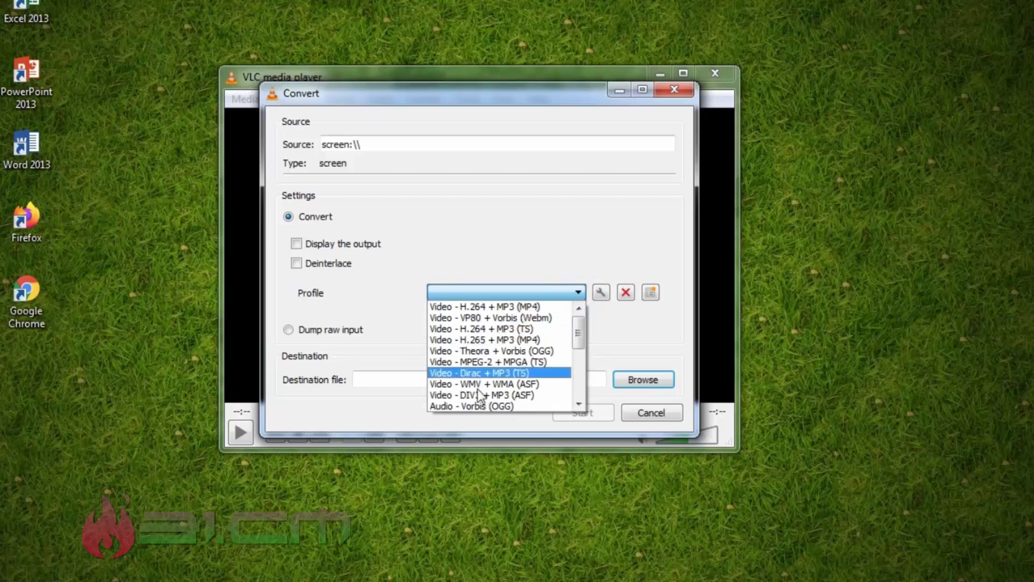
left_click(506, 307)
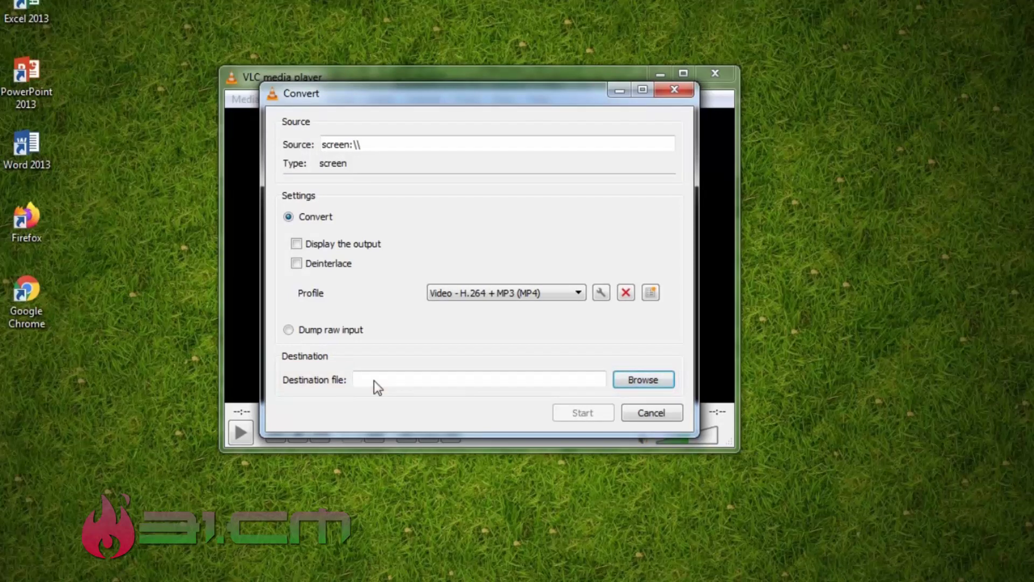
Set the destination file to "tes vlc rekam layar" in the VLC folder of the Documents library
left_click(641, 382)
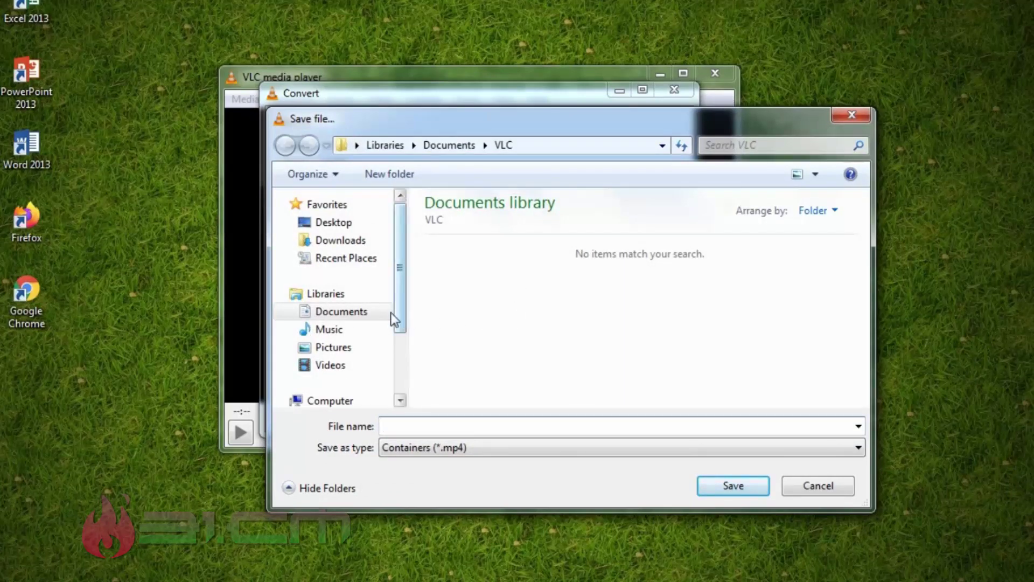
left_click(359, 315)
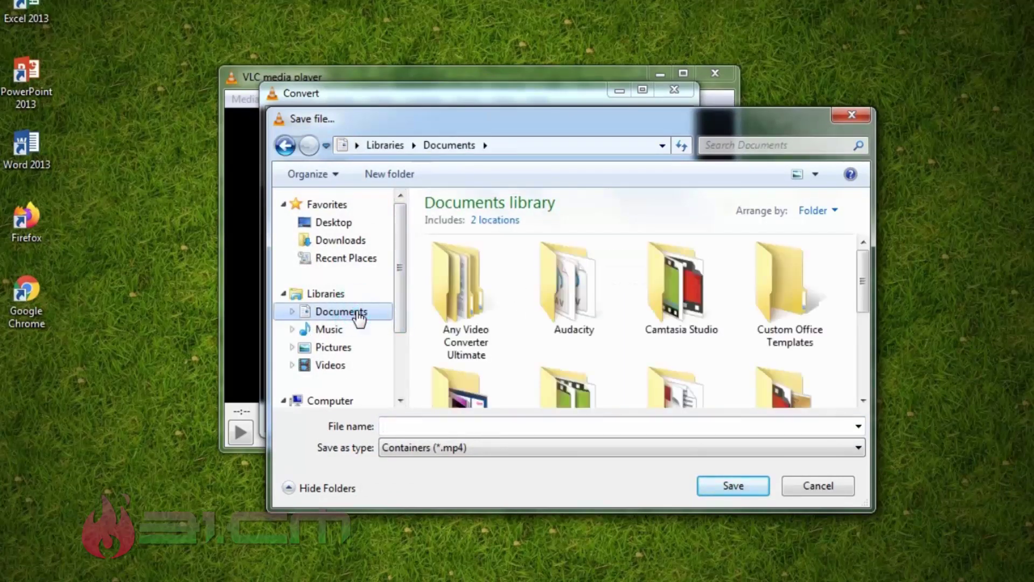
left_click_drag(862, 280, 865, 357)
double_click(461, 345)
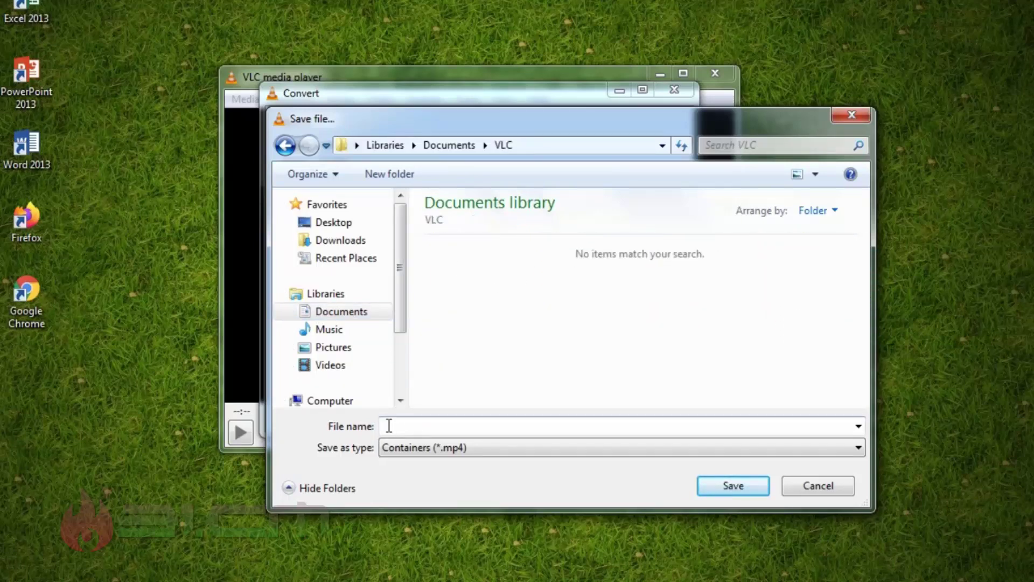
left_click(455, 425)
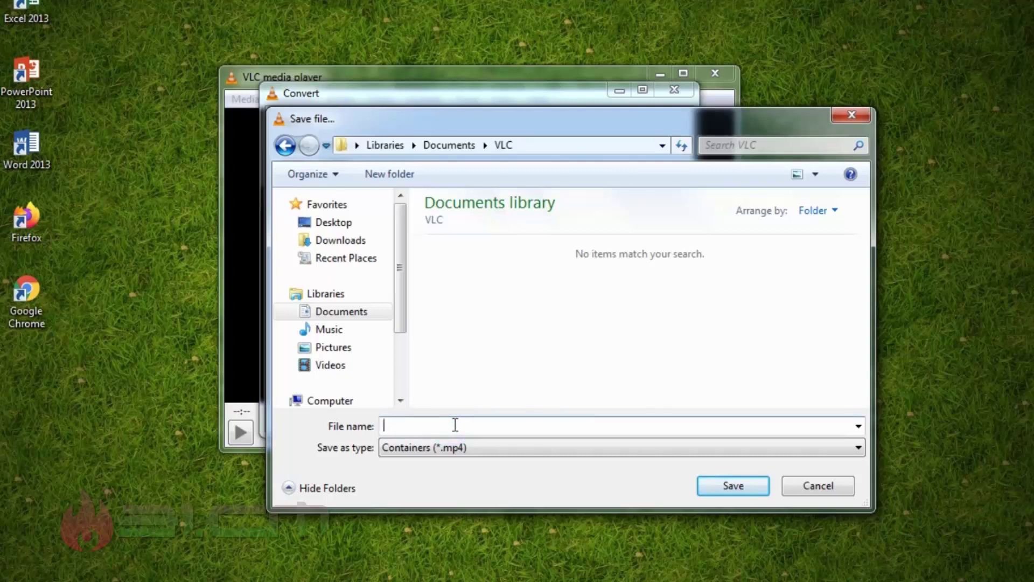
type("tes vlc rekam layar")
left_click(730, 486)
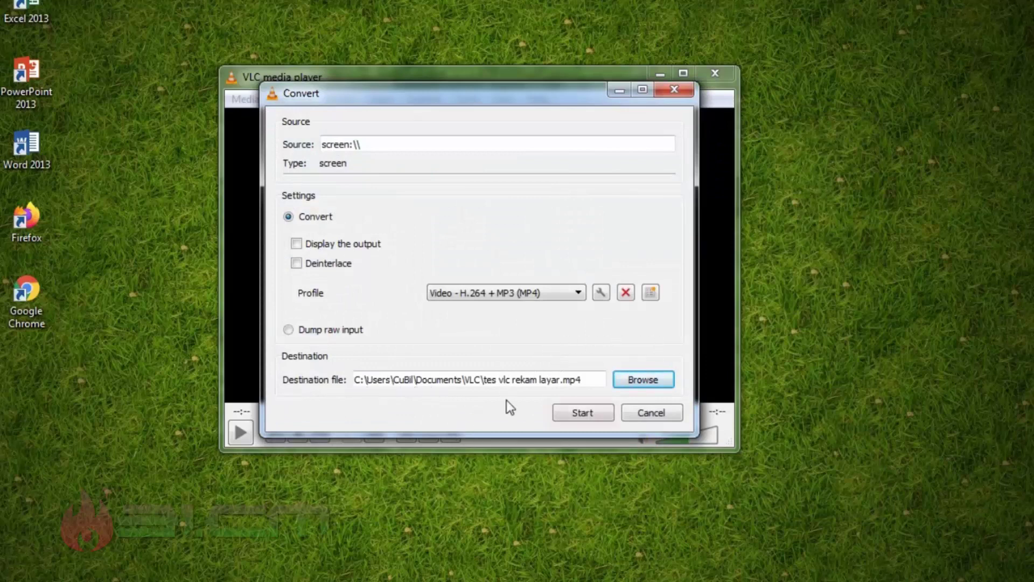
Start the screen recording and minimize the player window
left_click(589, 413)
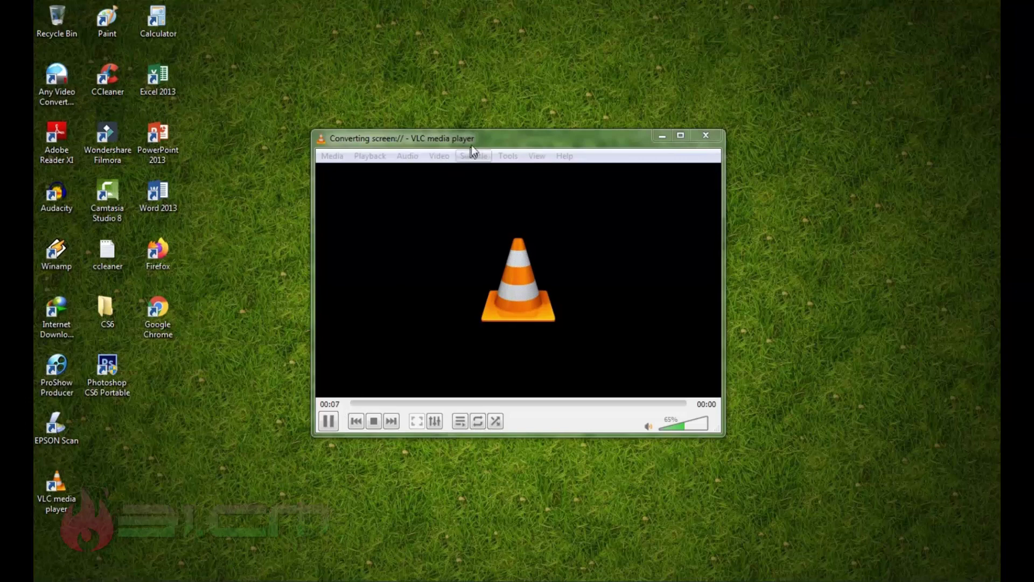
left_click(657, 137)
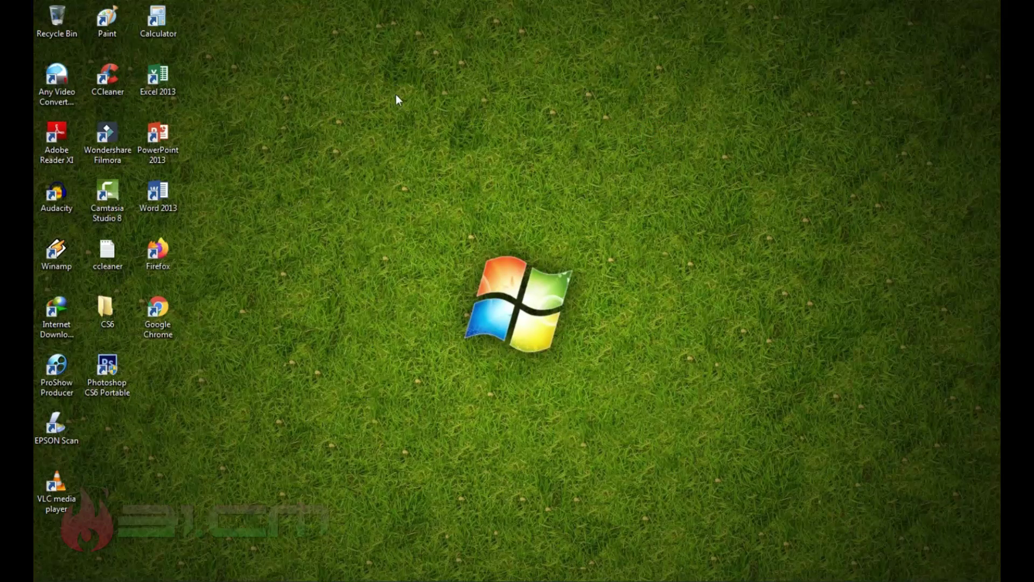
Switch to Word 2013 and create a blank document
right_click(144, 190)
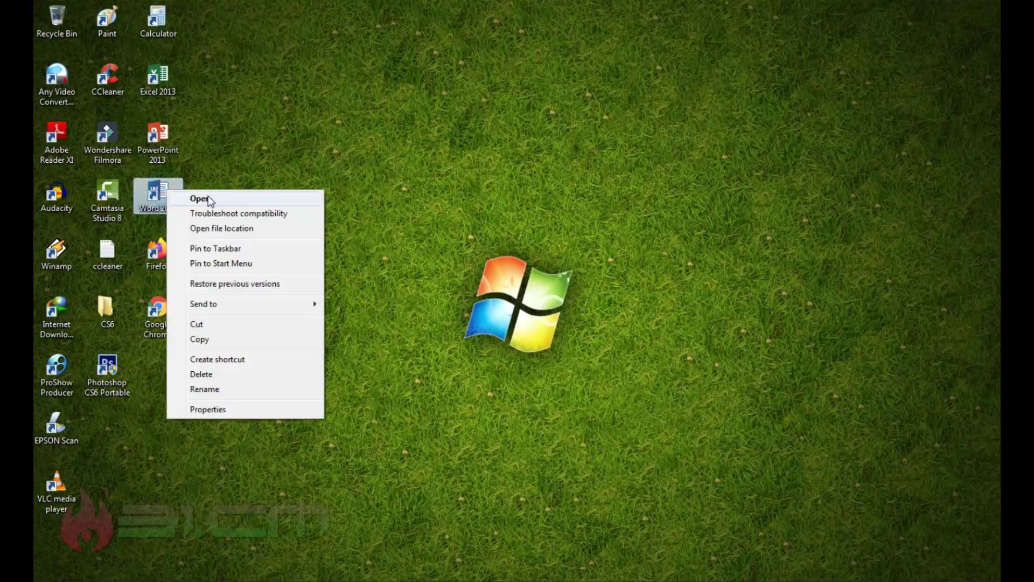
left_click(208, 195)
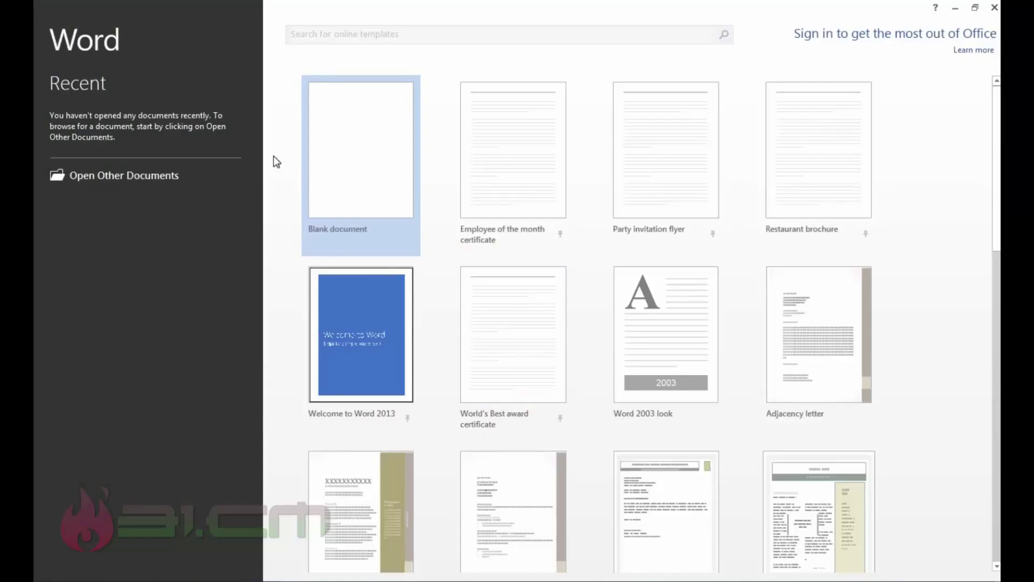
left_click(326, 164)
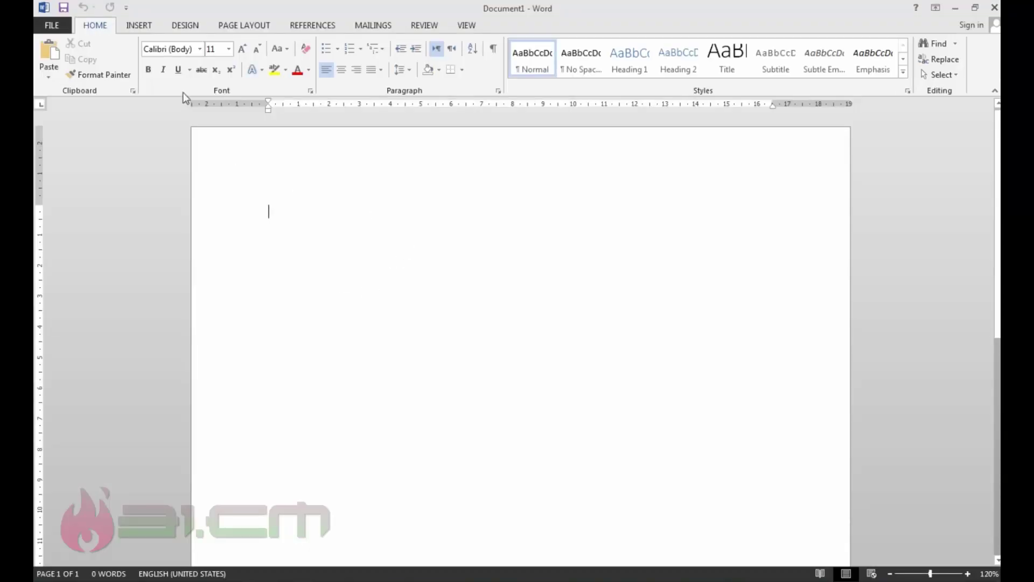
Insert black shadowed WordArt reading "CARA UNTUK MEMULAI ADALAH DENGAN BERHENTI BERBICARA DAN MULAI MELAKUKAN", with a line break after MEMULAI
left_click(139, 25)
left_click(768, 59)
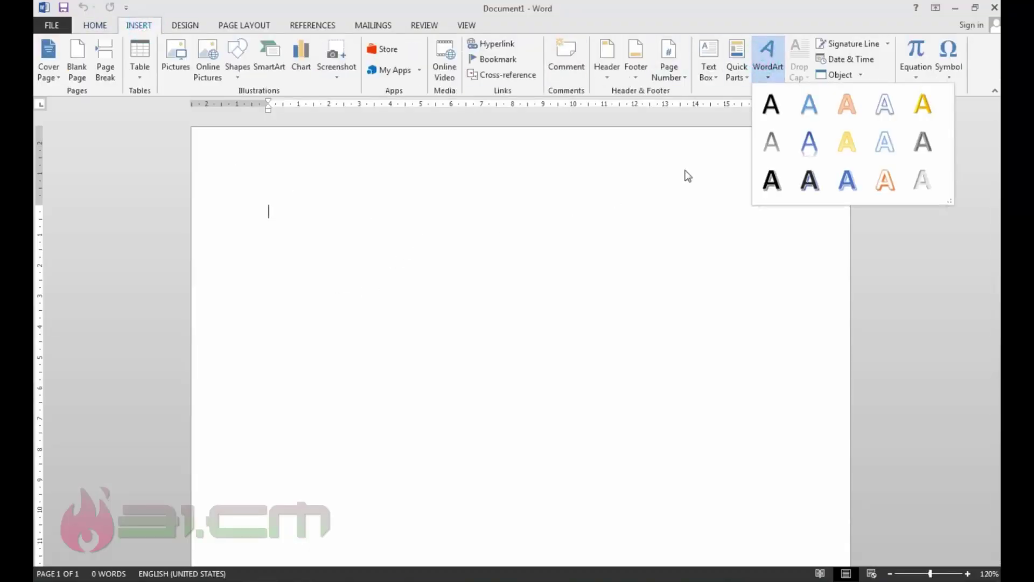
left_click(811, 182)
left_click_drag(281, 236, 496, 234)
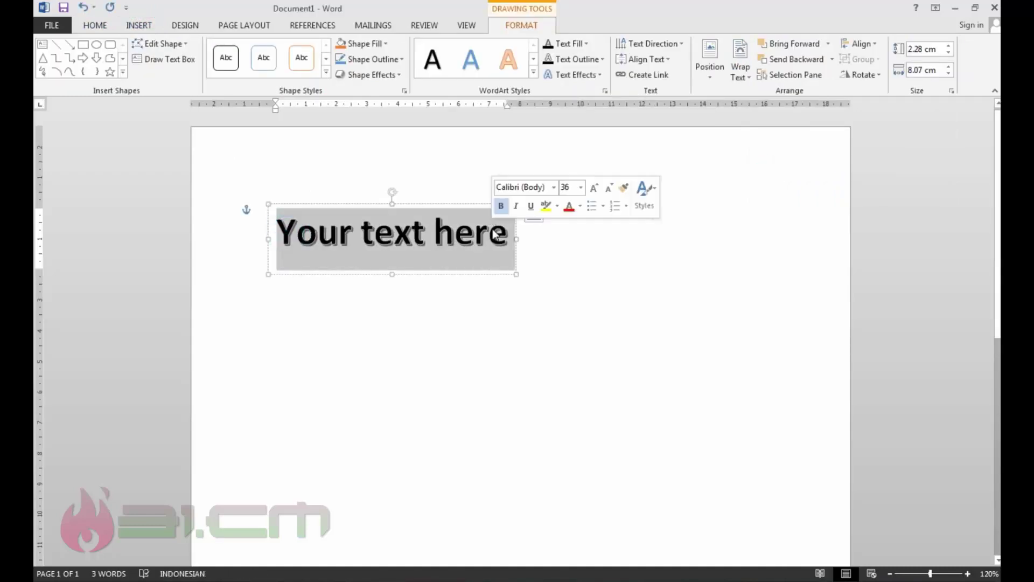
type("CARA UNTUK MEMULAI")
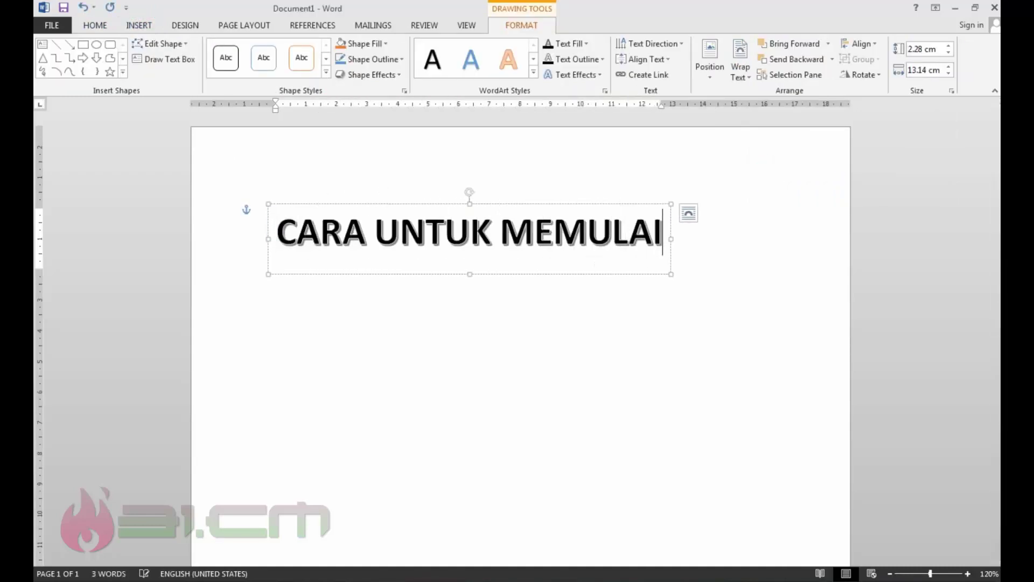
key("Return")
type("ADALAH DENGAN BERHE")
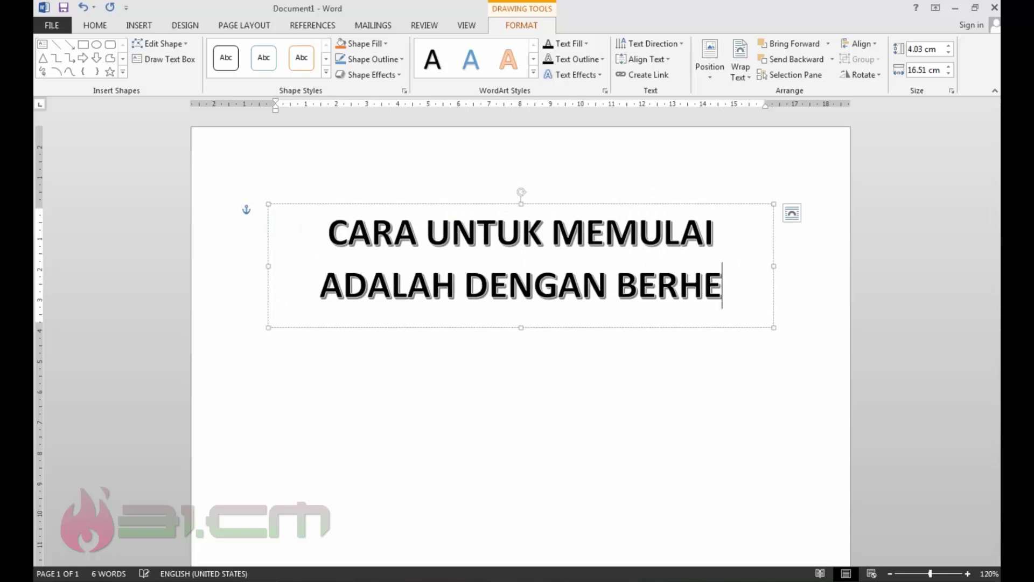
type("NTI BERBICARA DAN MULAI MELA")
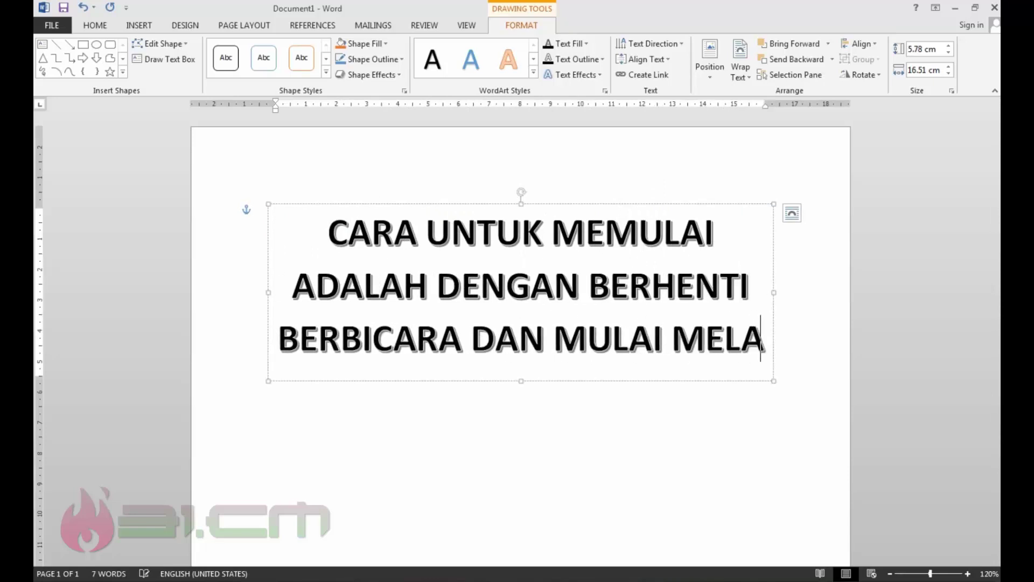
type("KUKAN")
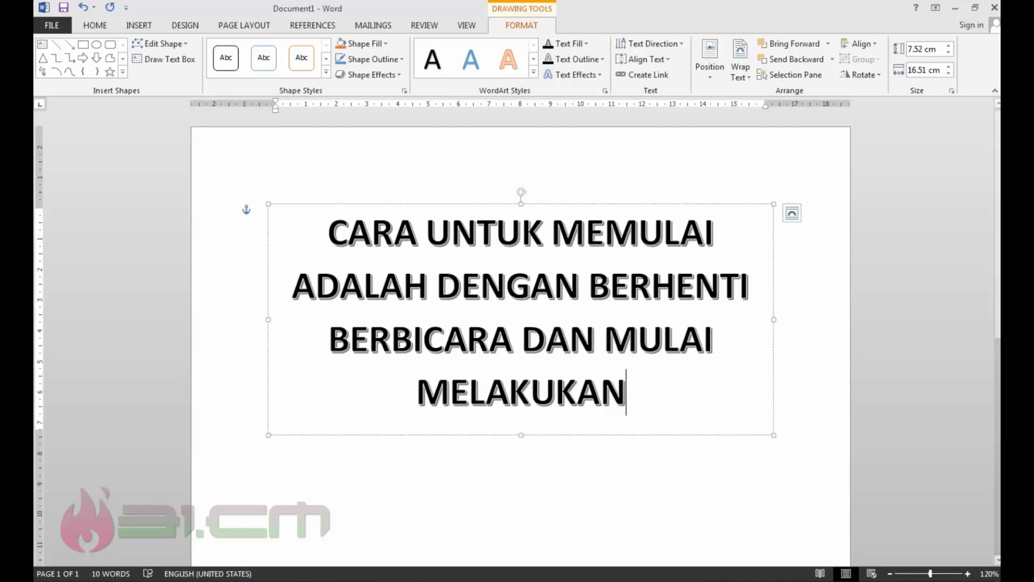
Switch back to VLC media player and stop the screen recording
key("alt+Tab")
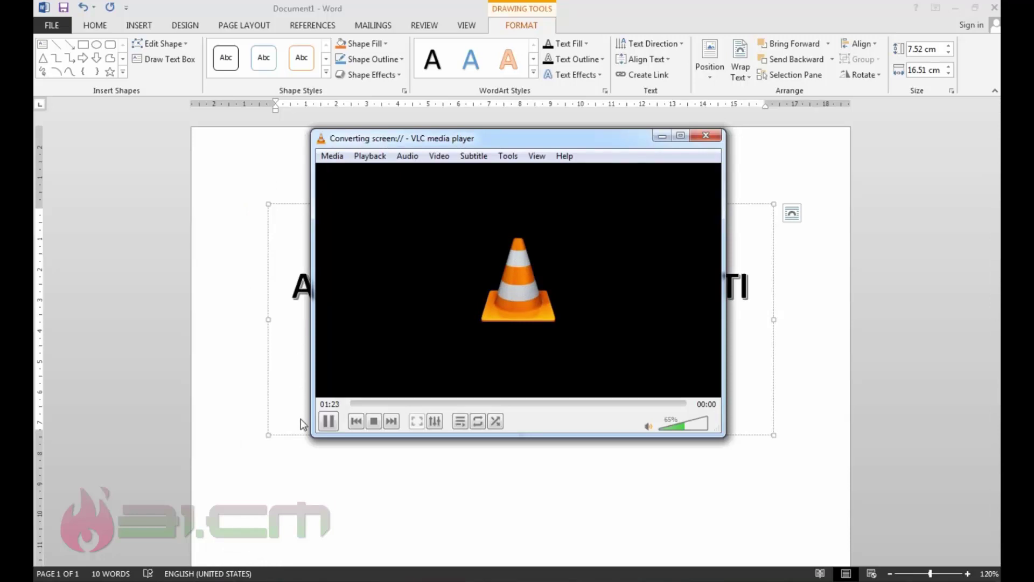
left_click(374, 422)
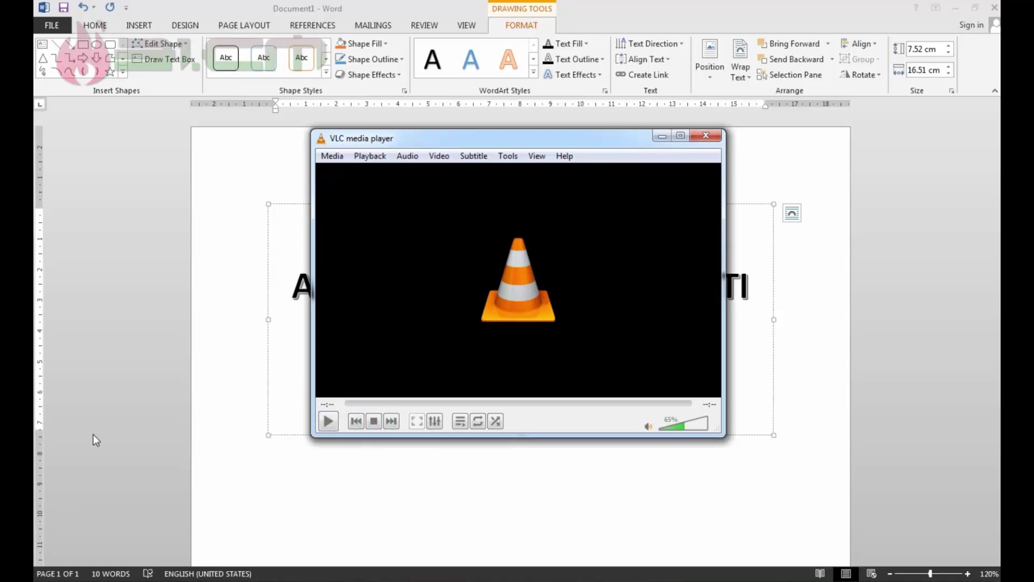
Open the VLC folder in the Documents library and check the file details of the "tes vlc rekam layar" recording
key("super")
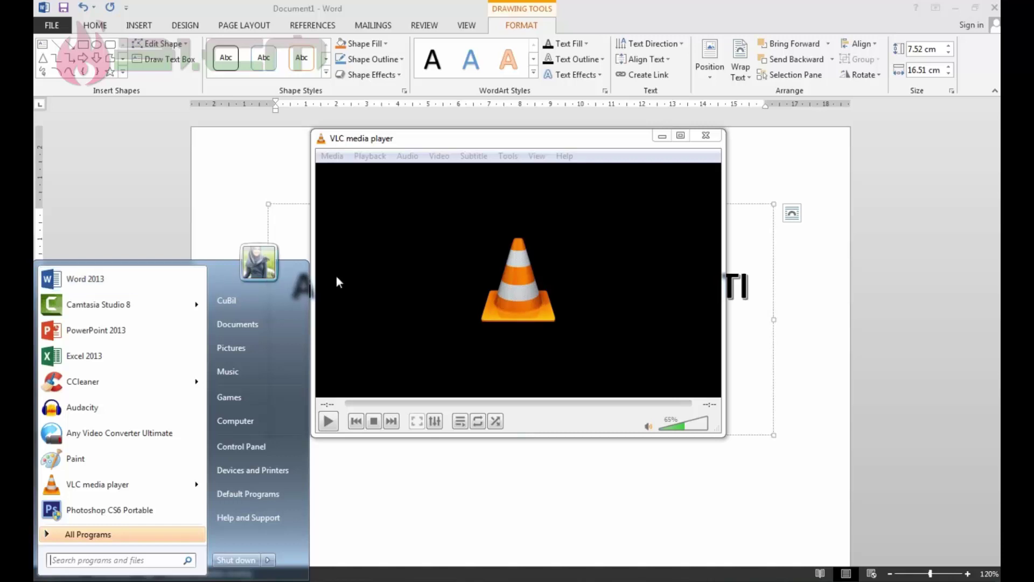
left_click(258, 321)
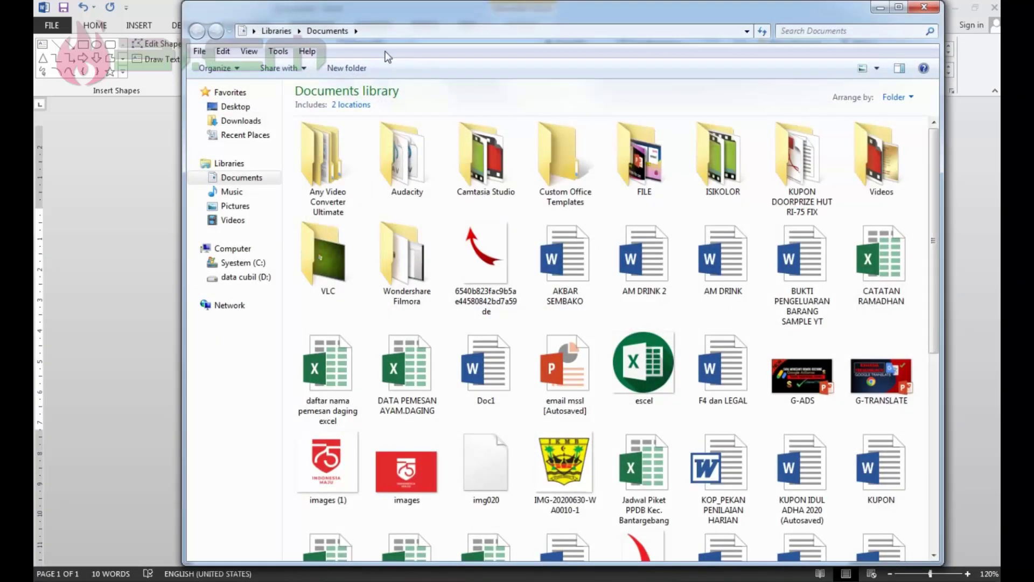
double_click(338, 265)
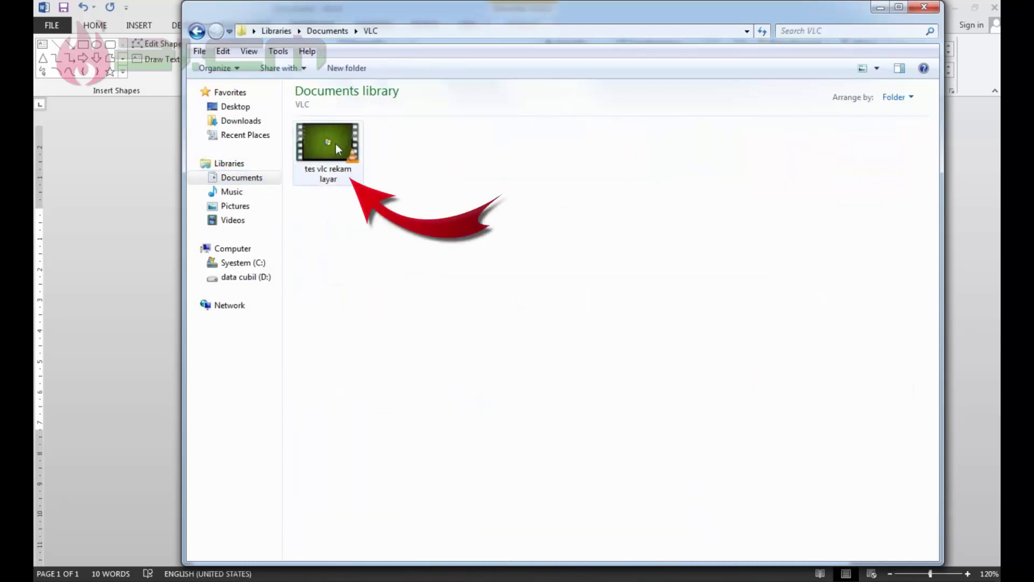
mouse_move(336, 145)
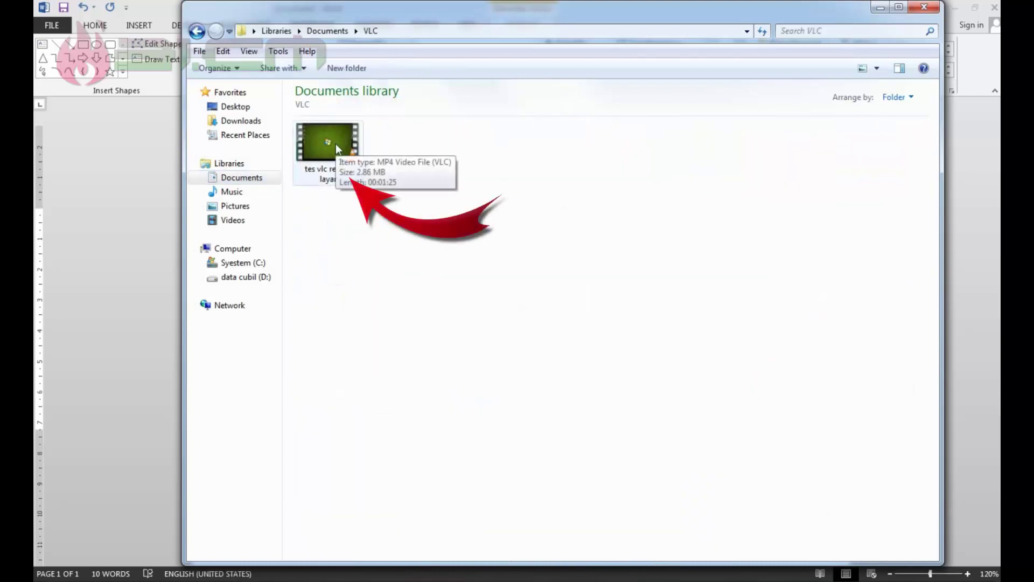
Close VLC media player, minimize Word and return to the VLC folder window
left_click(877, 8)
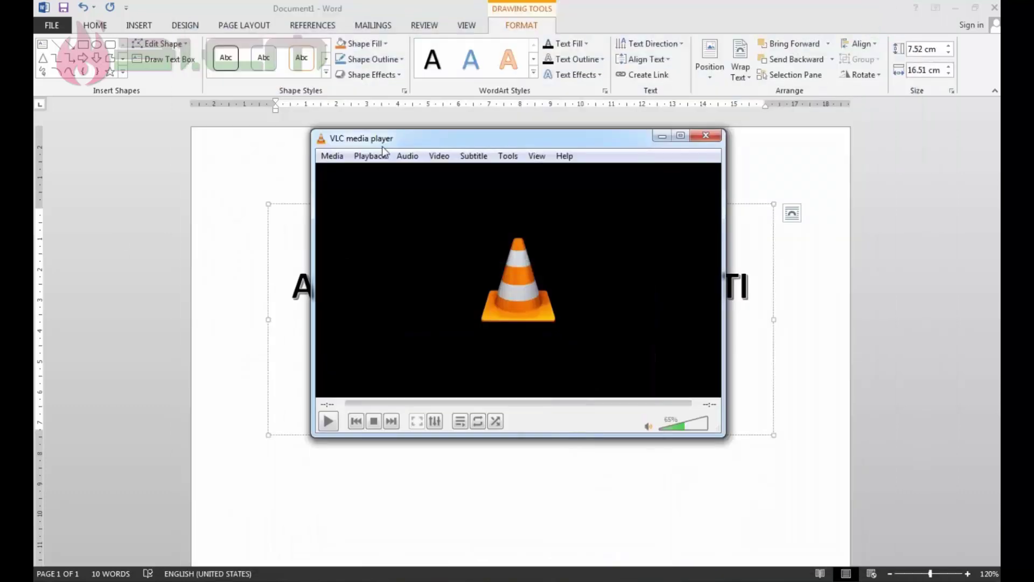
left_click(706, 138)
left_click(955, 8)
left_click(299, 572)
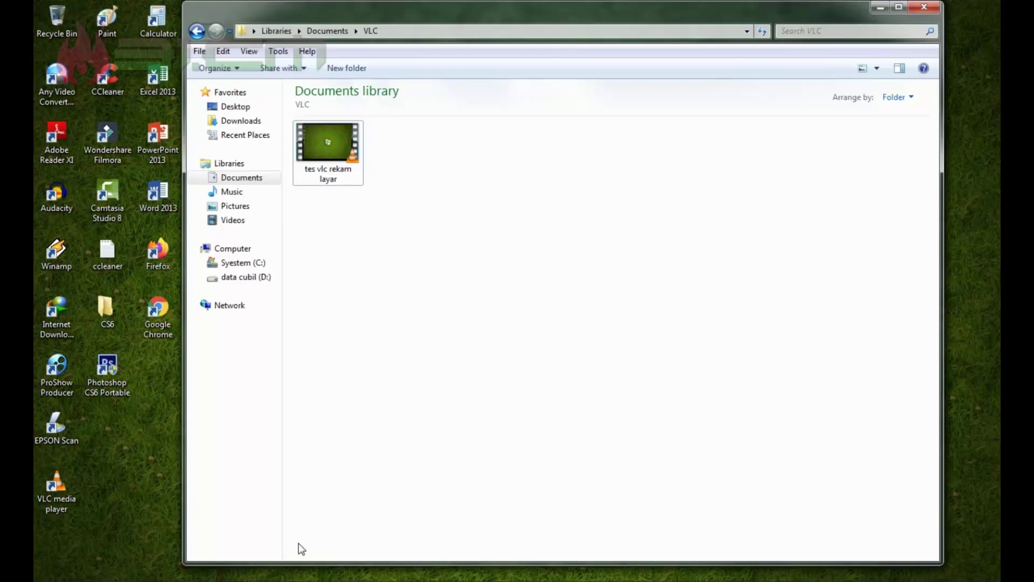
Play the "tes vlc rekam layar" recording in VLC media player and reposition its window so the whole video is in view
left_click(326, 134)
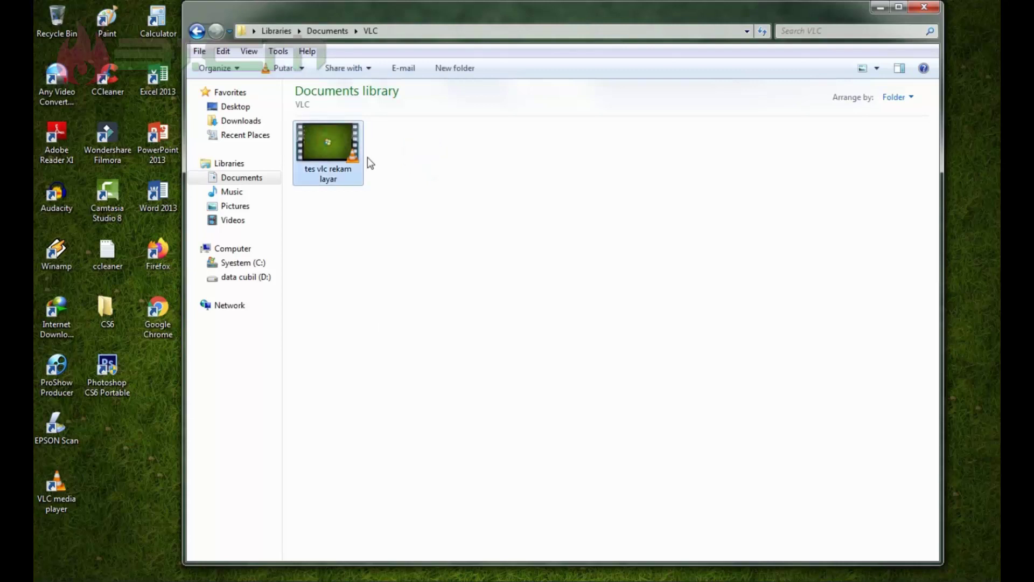
right_click(334, 132)
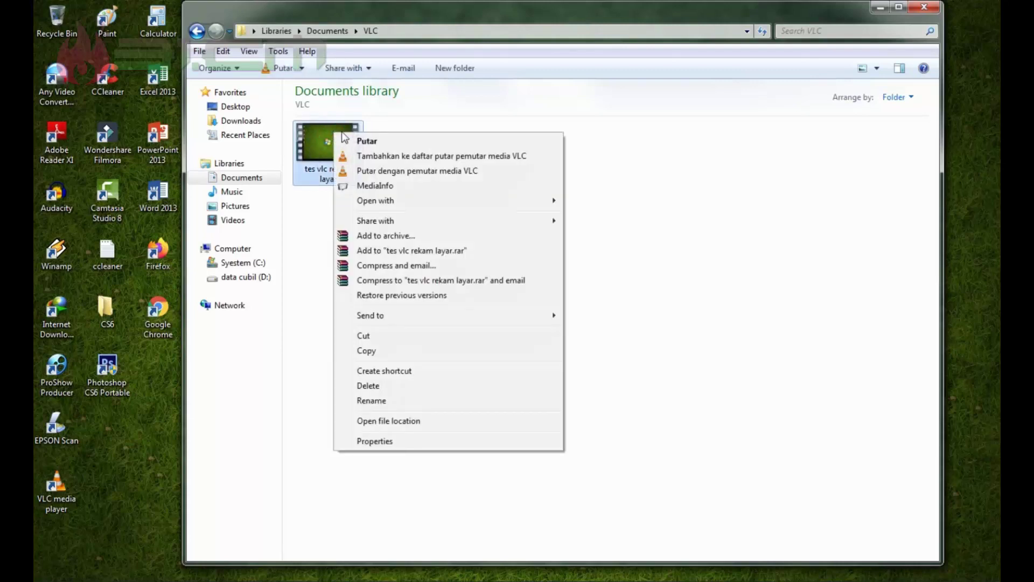
left_click(393, 140)
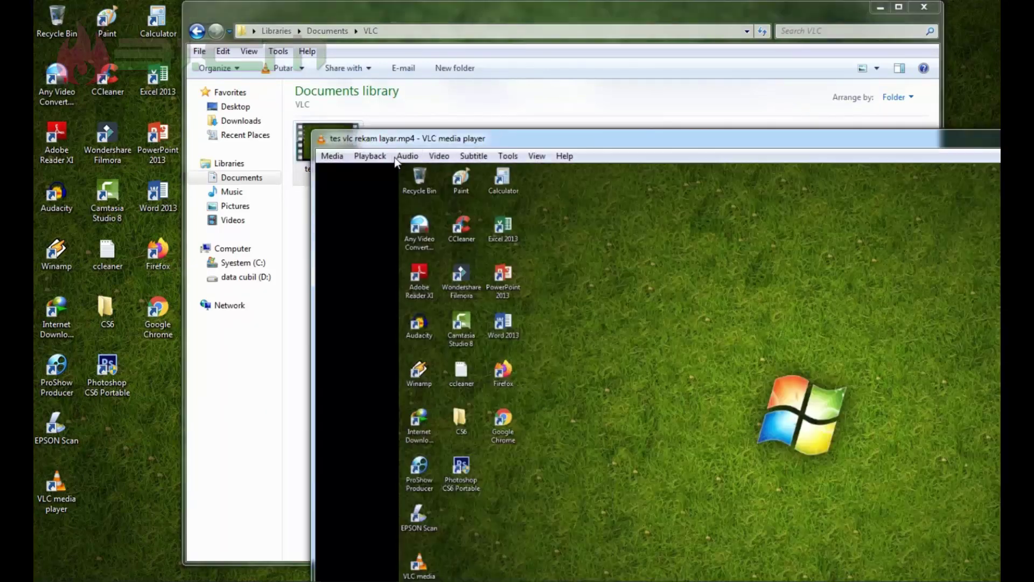
left_click_drag(471, 139, 220, 21)
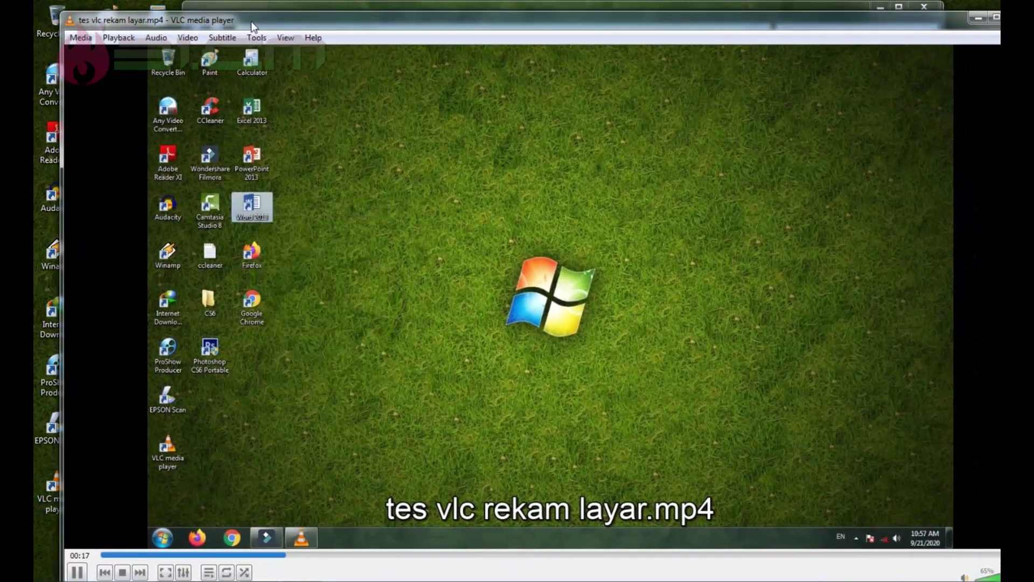
left_click_drag(960, 29, 911, 21)
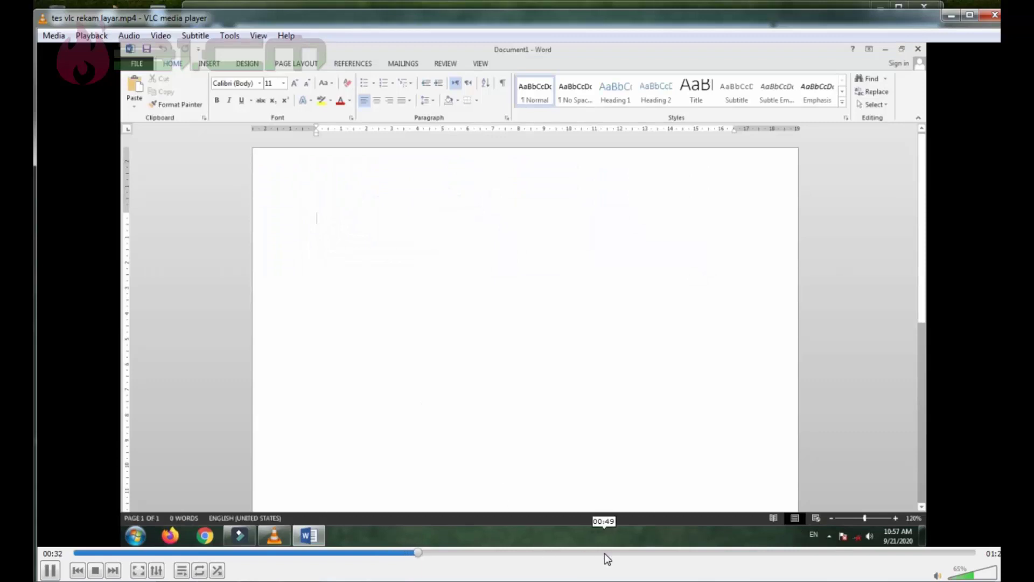
Skip the recording's playback ahead to about 00:49 and then further towards the finished WordArt, then stop it and close the player
left_click(605, 553)
left_click(728, 554)
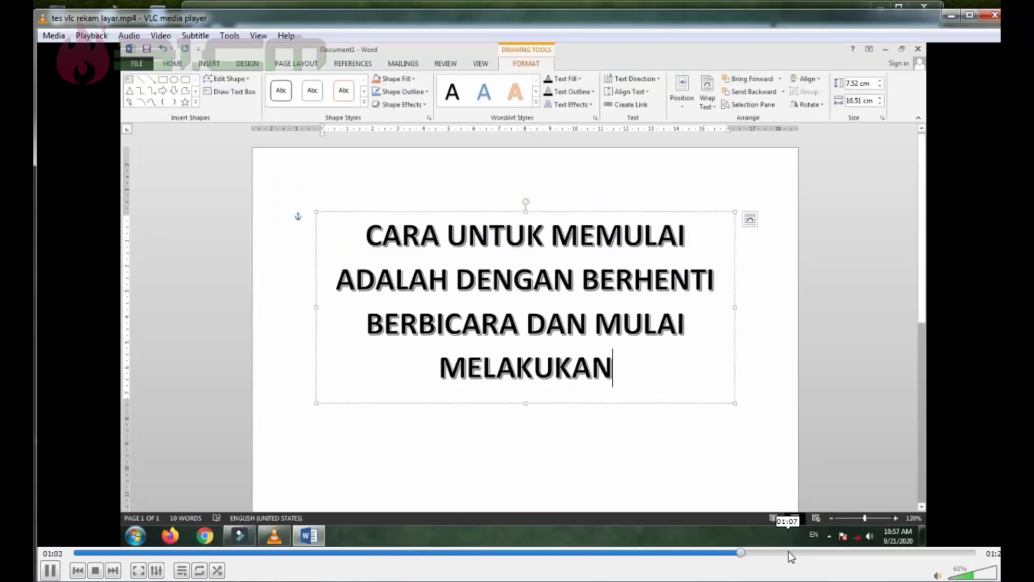
left_click(95, 570)
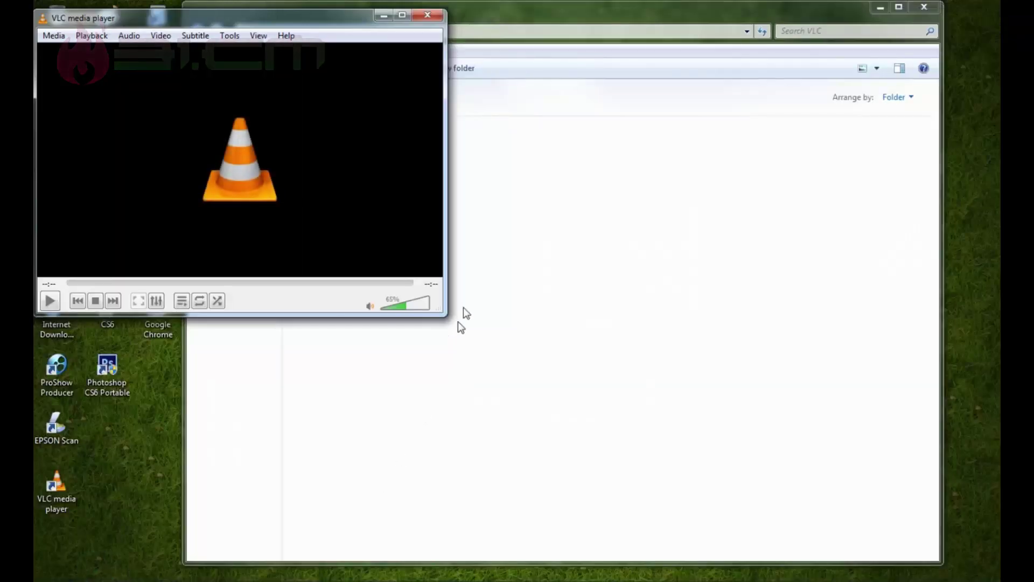
left_click(432, 12)
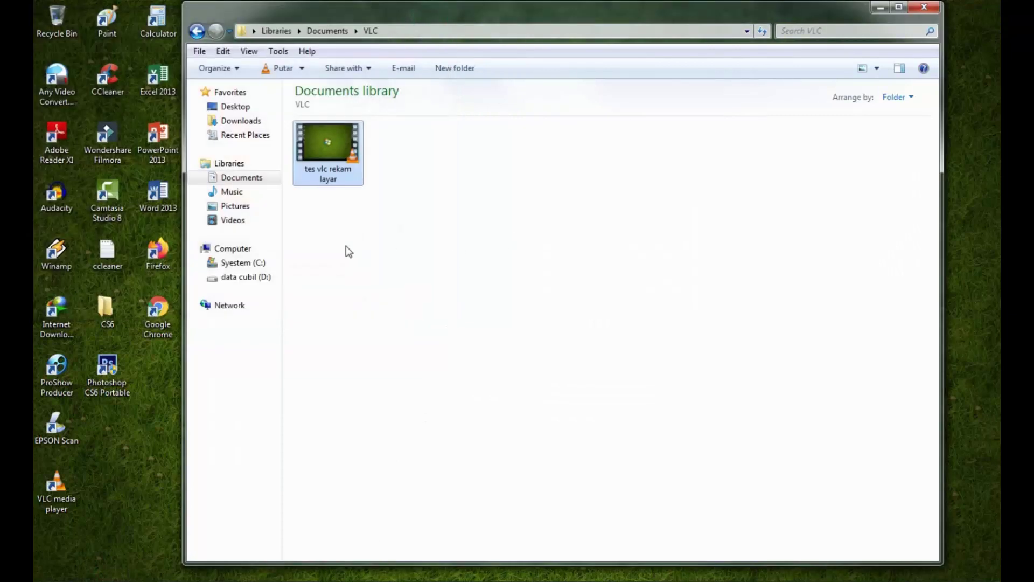